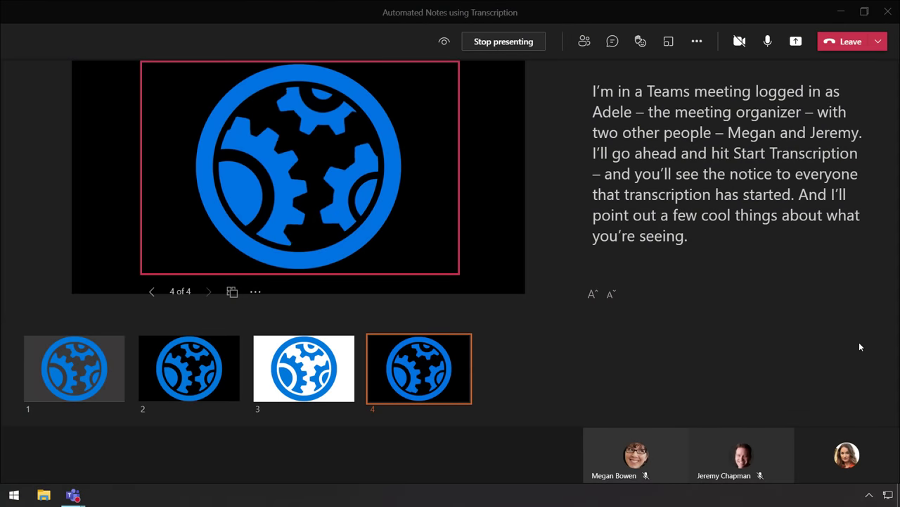
# Open the notes for the current meeting and start taking notes.
pyautogui.click(686, 292)
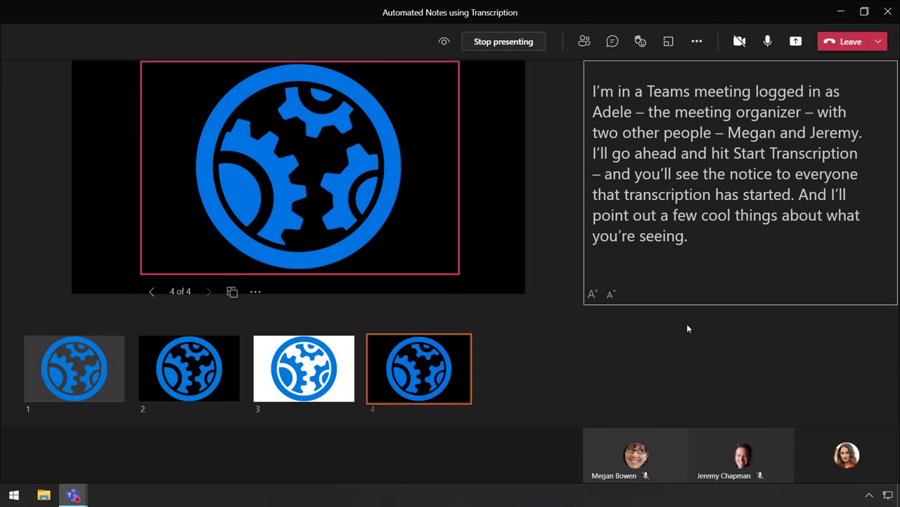
pyautogui.click(697, 42)
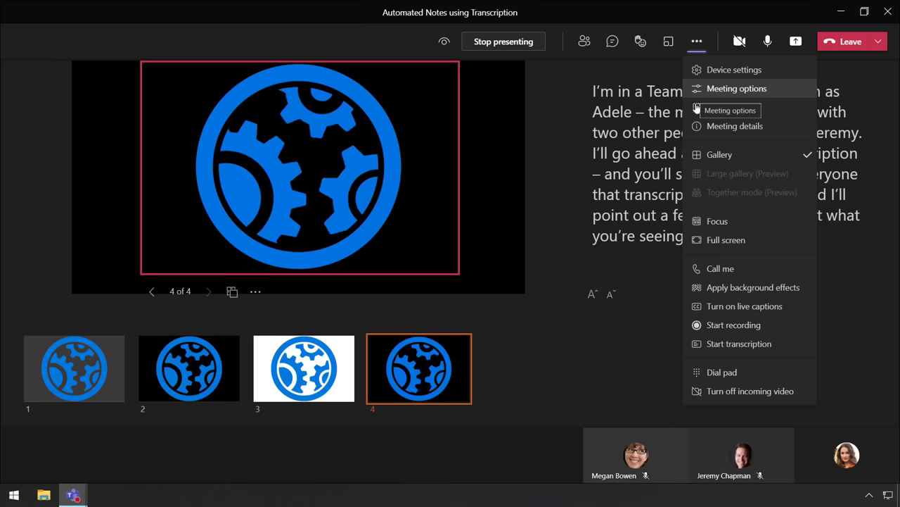
pyautogui.click(724, 107)
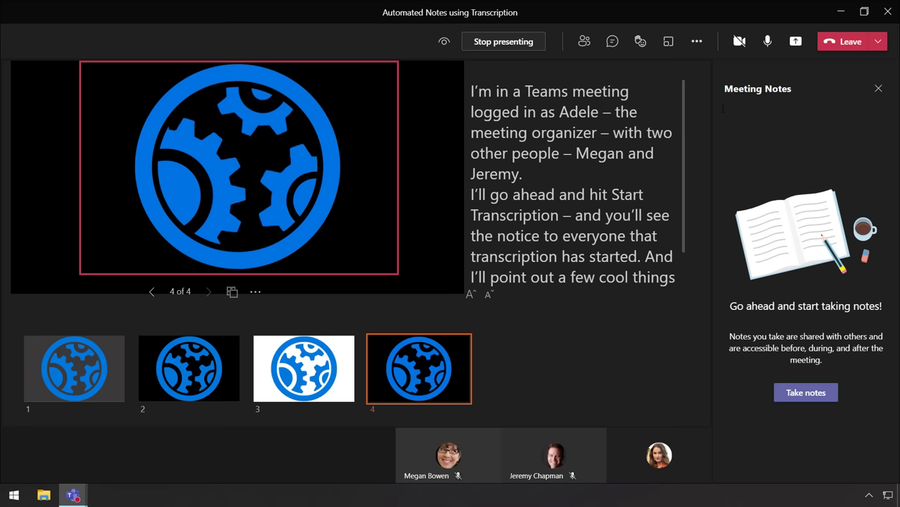
pyautogui.click(800, 396)
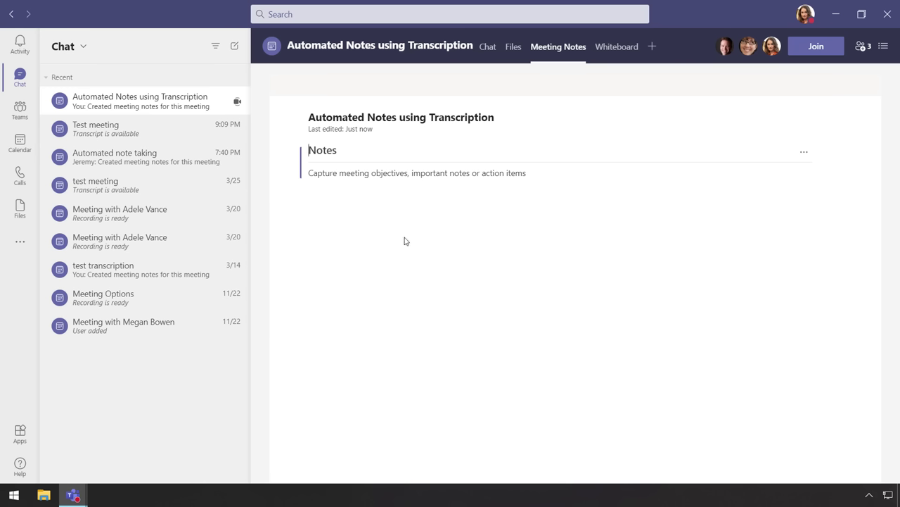
# Write two note lines: "And of course you can type whatever you want." and "But that may have been hard to do if you were the one talking,".
pyautogui.click(334, 175)
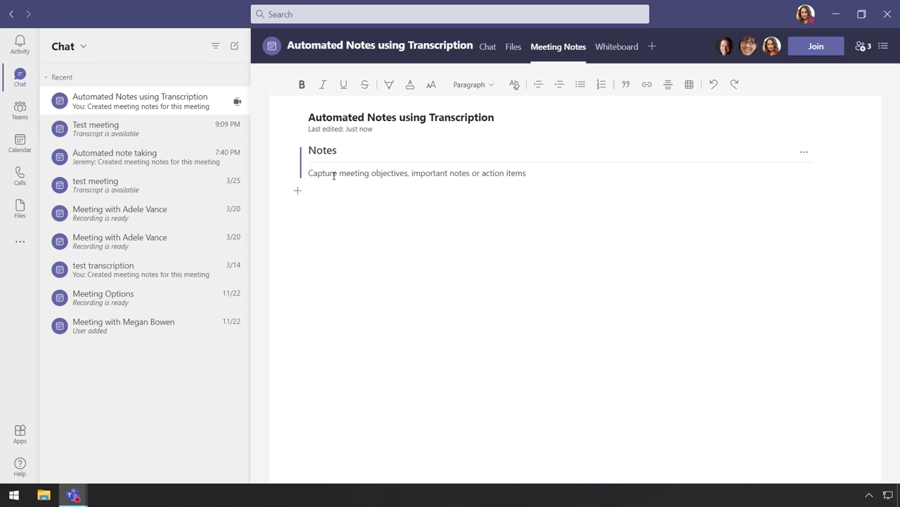
pyautogui.write('And of course you can')
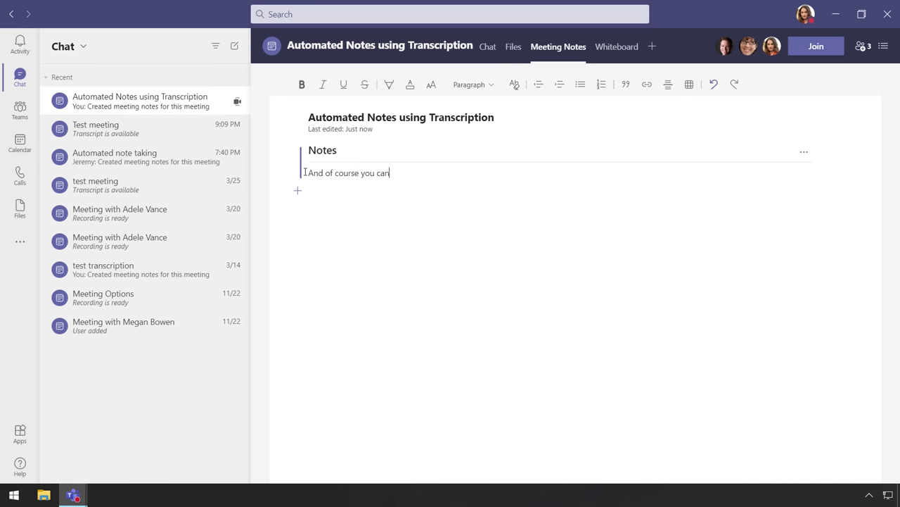
pyautogui.write('But that may have been hard to do if you were the one talking,')
pyautogui.press('Return')
# Add the note line "maybe you just wanted to focus on what was being said and not be distracted typing," and one about a loud keyboard.
pyautogui.write('ma')
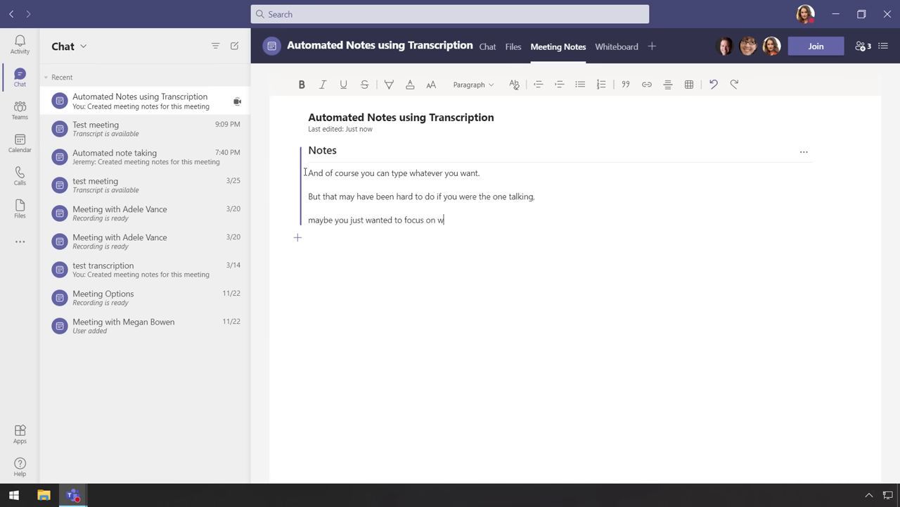
pyautogui.write('e distracted ty')
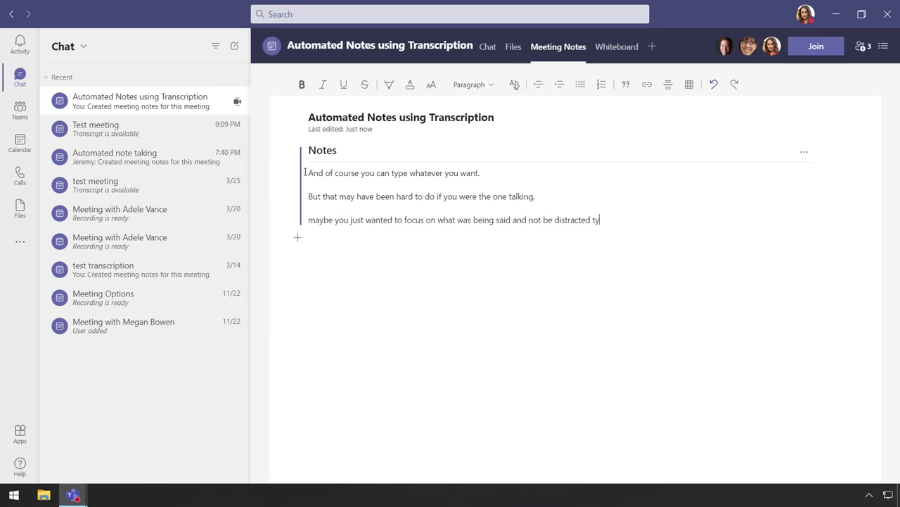
pyautogui.write('ping,')
pyautogui.press('Return')
pyautogui.write('or ma')
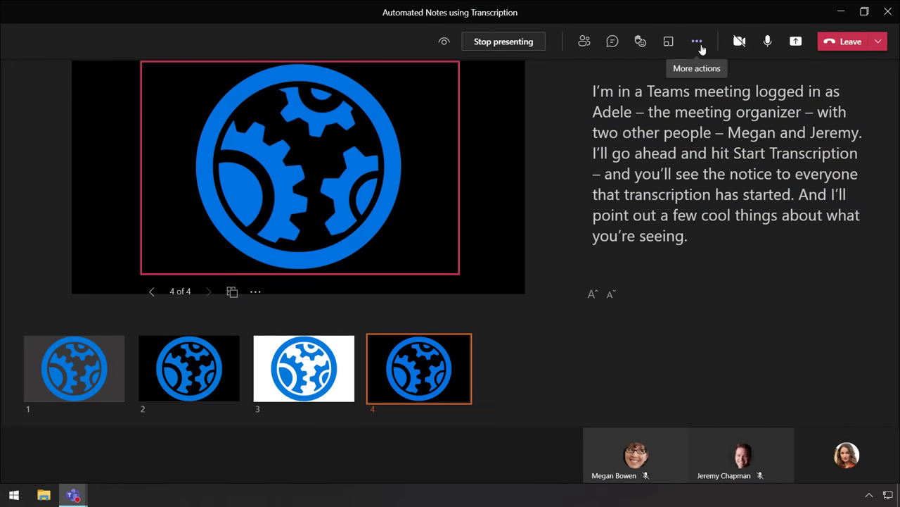
# Start transcription in the running meeting and mute the organizer's microphone so the other participants can speak.
pyautogui.click(697, 42)
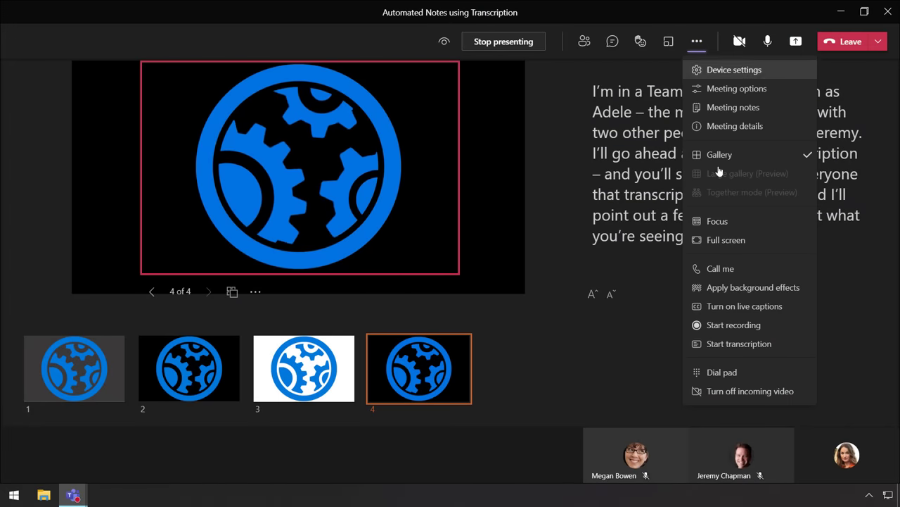
pyautogui.click(720, 345)
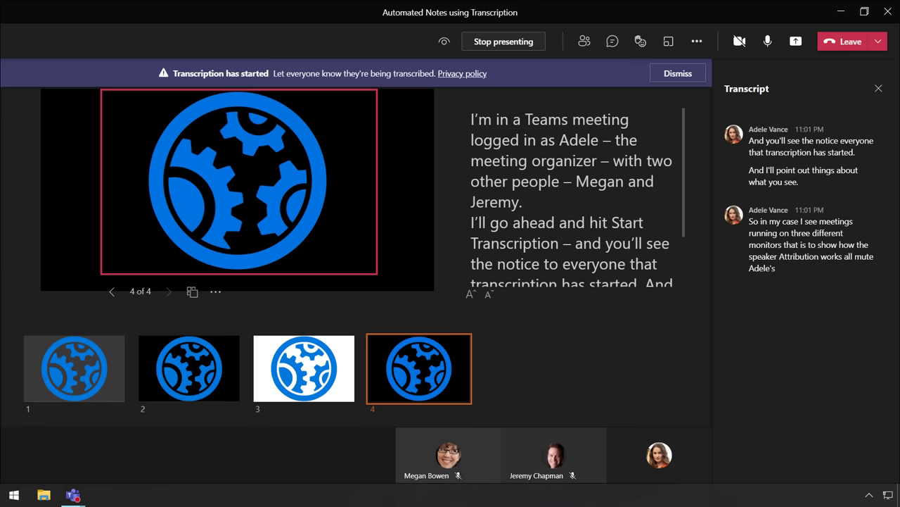
pyautogui.hotkey('ctrl', 'shift', 'm')
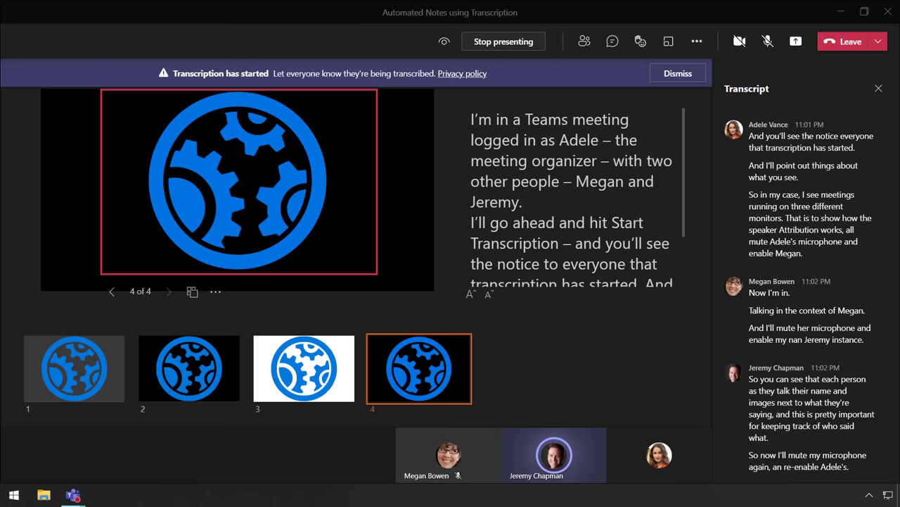
# Unmute the organizer's microphone and stop the meeting transcription.
pyautogui.click(768, 41)
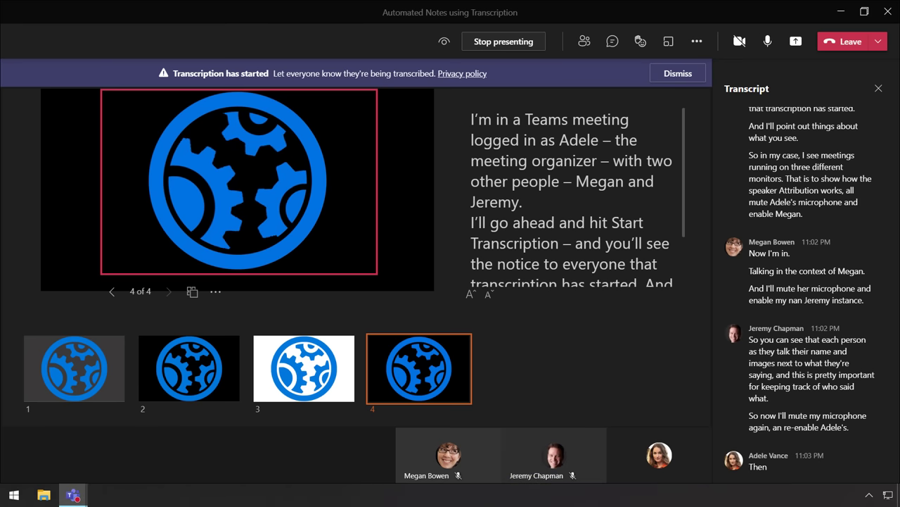
pyautogui.click(698, 42)
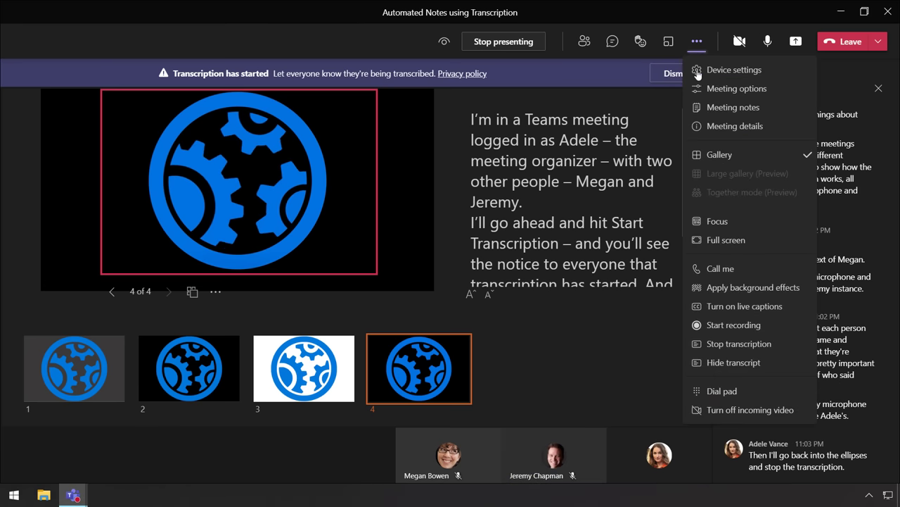
pyautogui.click(728, 345)
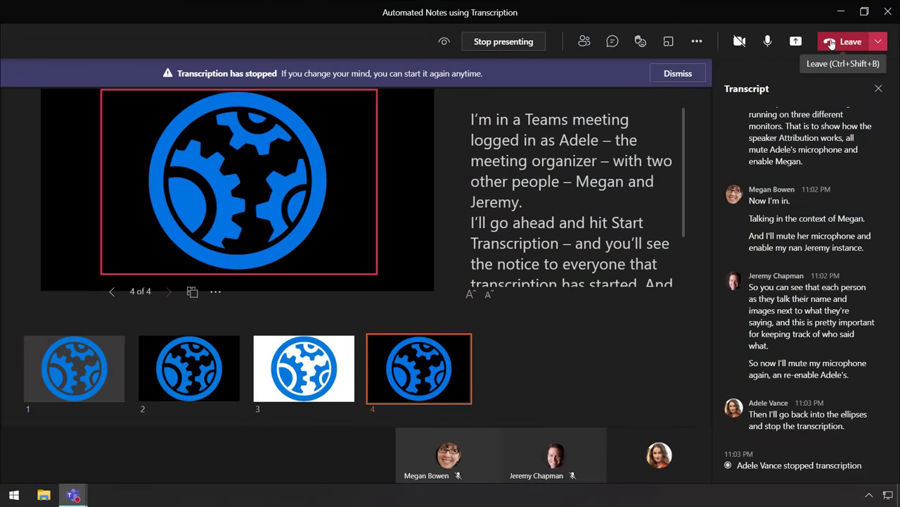
# Leave the meeting and open its transcript from the Automated Notes using Transcription chat.
pyautogui.click(831, 43)
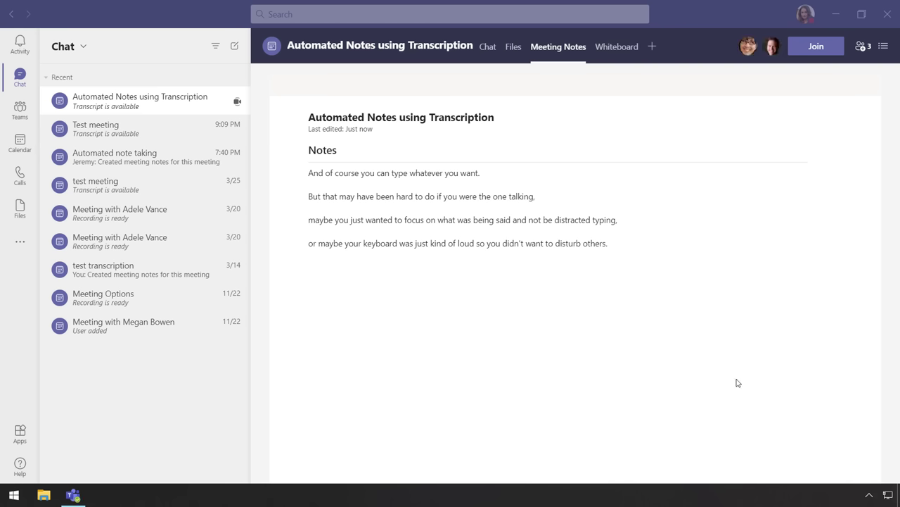
pyautogui.click(488, 48)
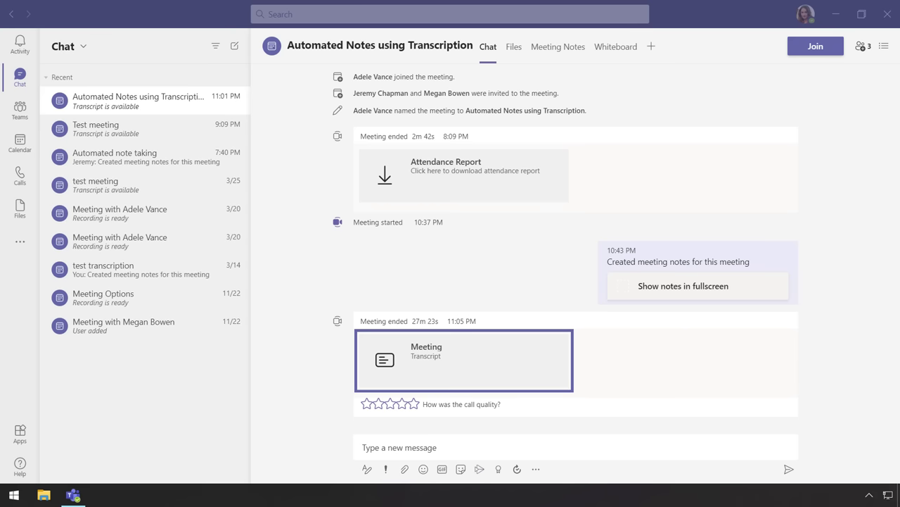
pyautogui.click(425, 355)
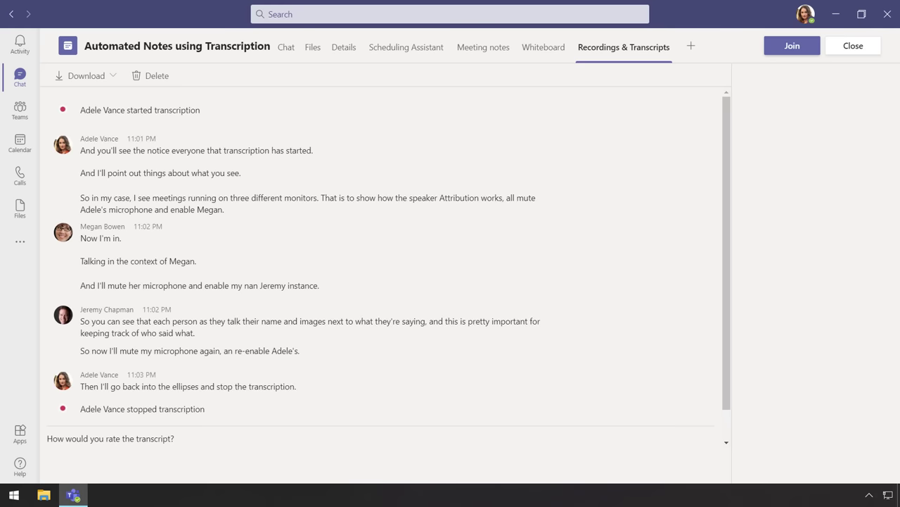
# Read through the transcript to its end and open its download options.
pyautogui.scroll(-1, 561, 254)
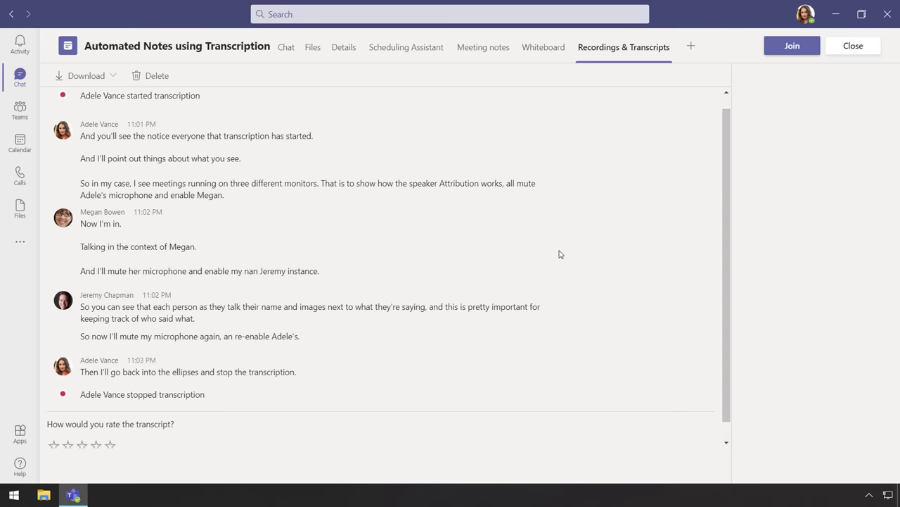
pyautogui.scroll(-1, 561, 254)
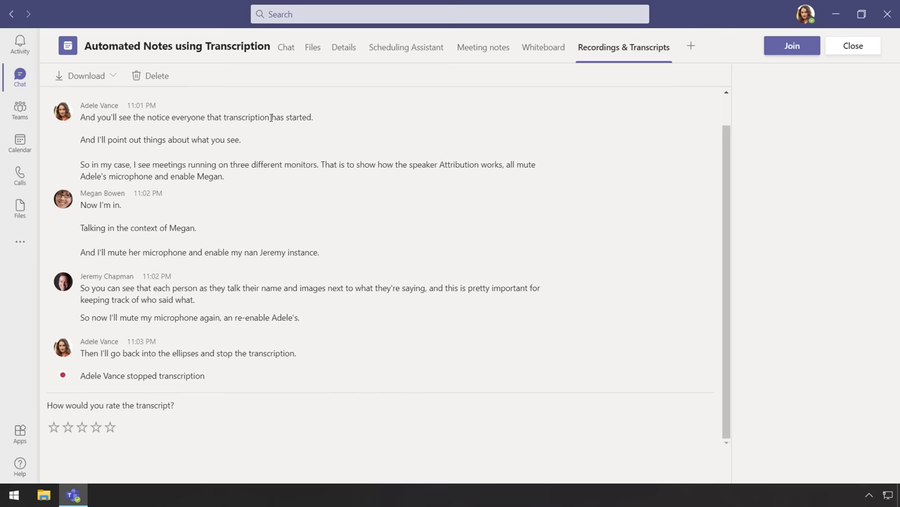
pyautogui.click(115, 77)
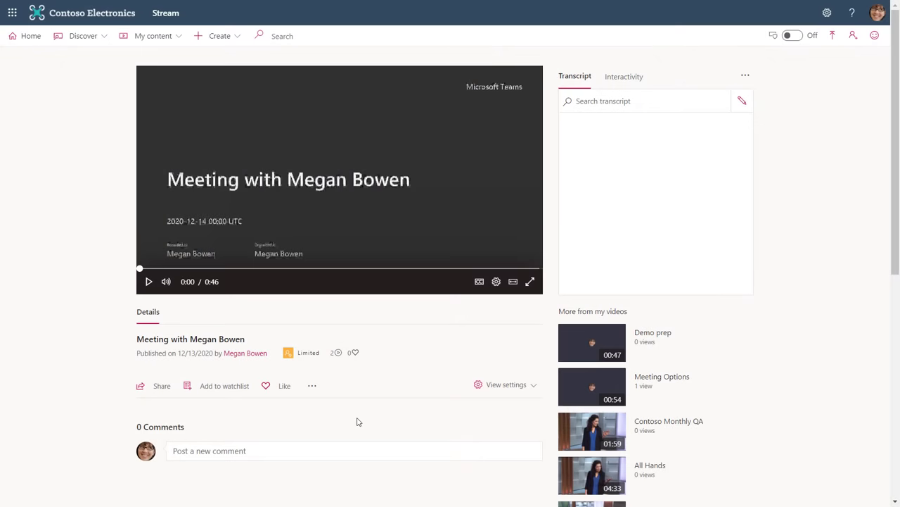
# In Microsoft Stream, open the recorded meeting video's details for editing and download its autogenerated captions file.
pyautogui.click(314, 387)
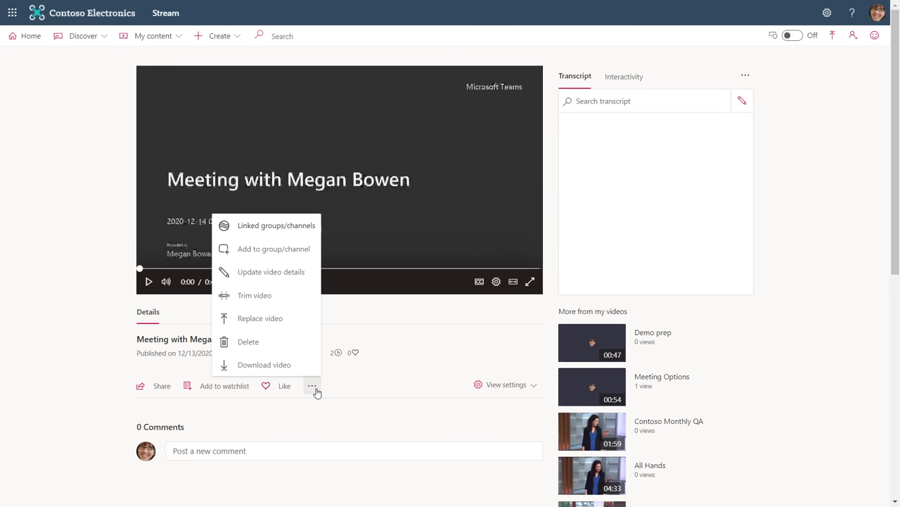
pyautogui.click(292, 271)
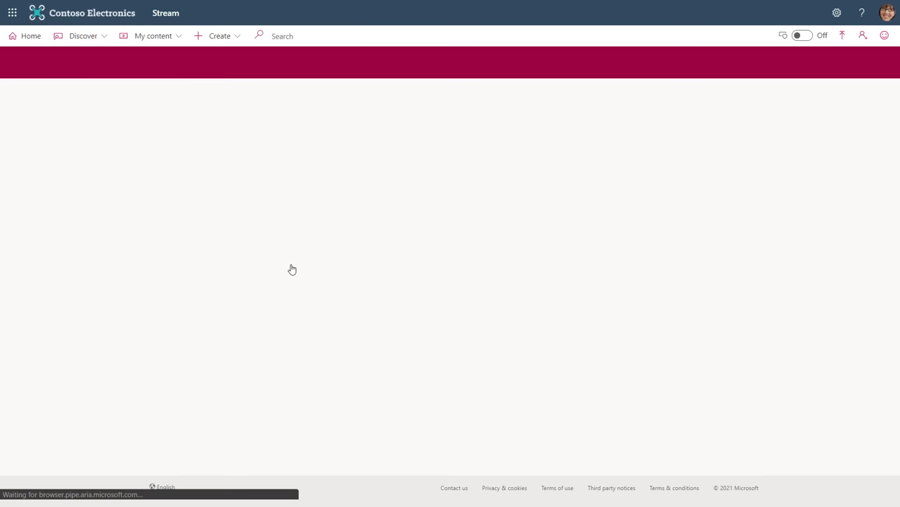
pyautogui.moveTo(663, 193)
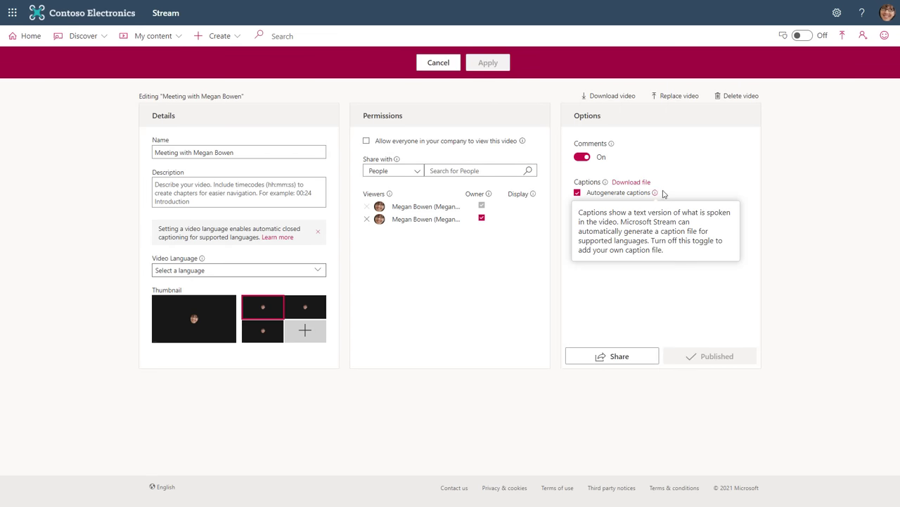
pyautogui.click(643, 182)
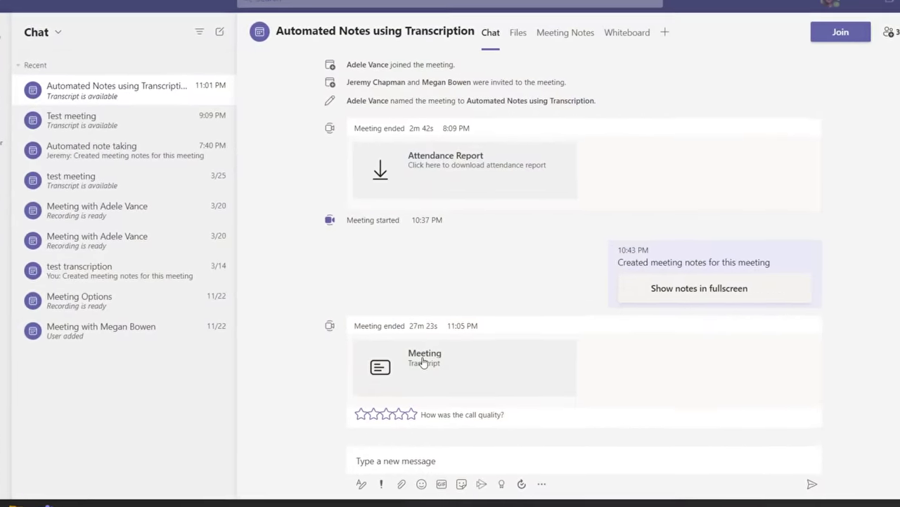
# Back in the Teams meeting chat, open the transcript of the ended meeting.
pyautogui.click(424, 357)
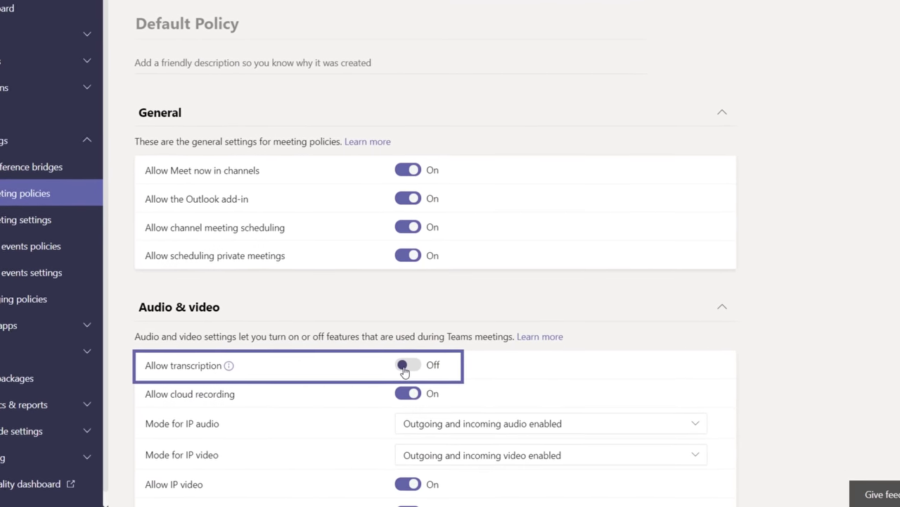
# In the Teams admin center, turn on Allow transcription under Audio & video in the Default Policy.
pyautogui.click(409, 374)
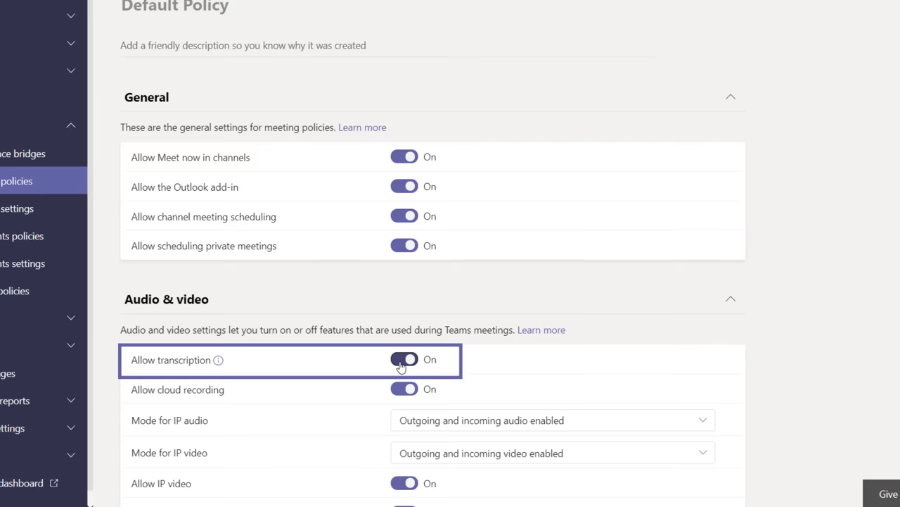